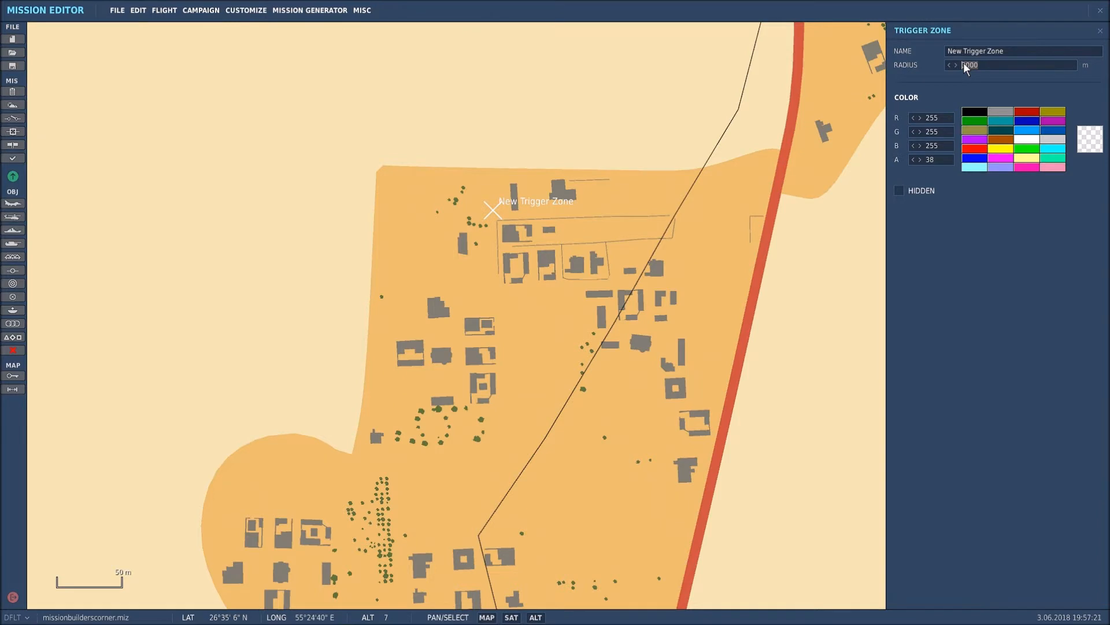
Step: Set the new trigger zone's radius to 10 m and name it SMOKE 1
text(110)
key(BackSpace)
key(BackSpace)
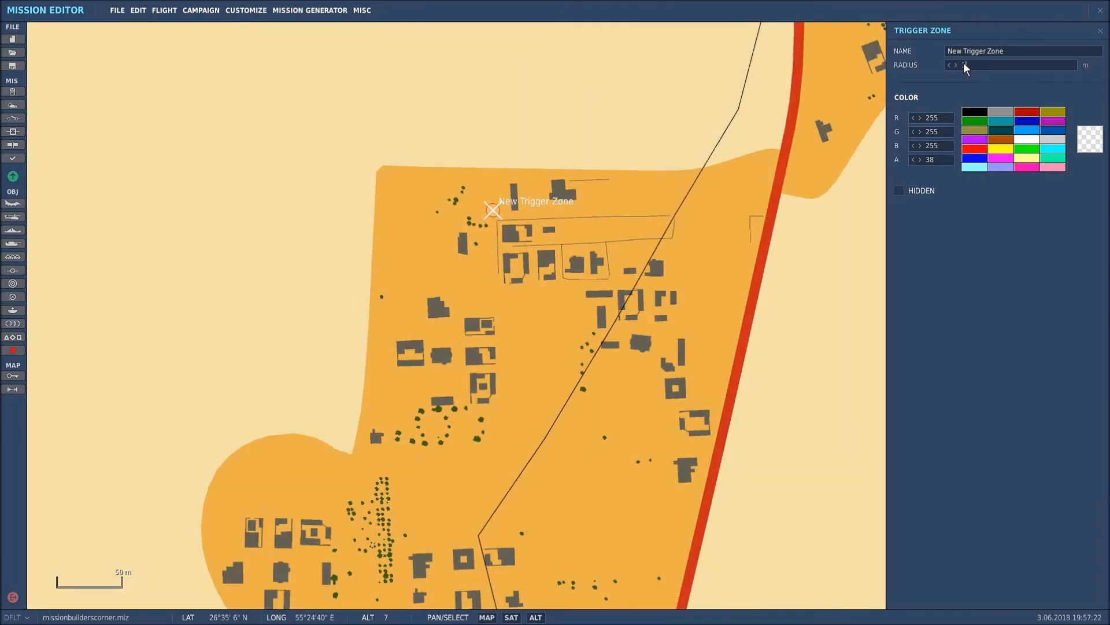
text(0)
text(NSMI)
key(BackSpace)
text(OKE 1)
Step: Colour the SMOKE 1 zone red and move it onto the building just southeast of its original spot
click(980, 153)
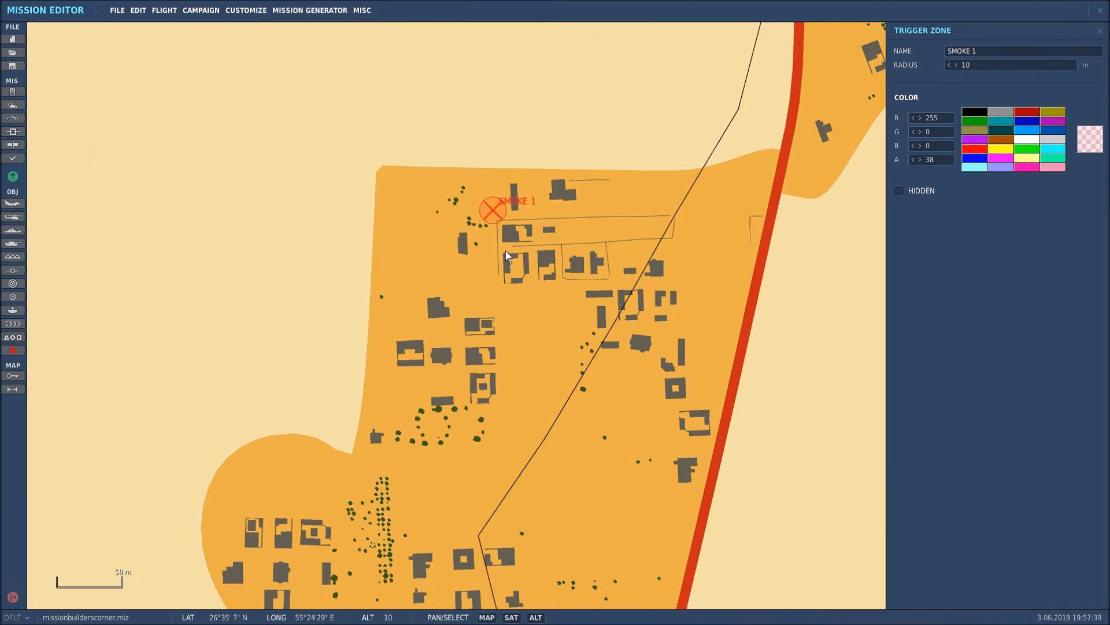
drag(493, 212, 509, 234)
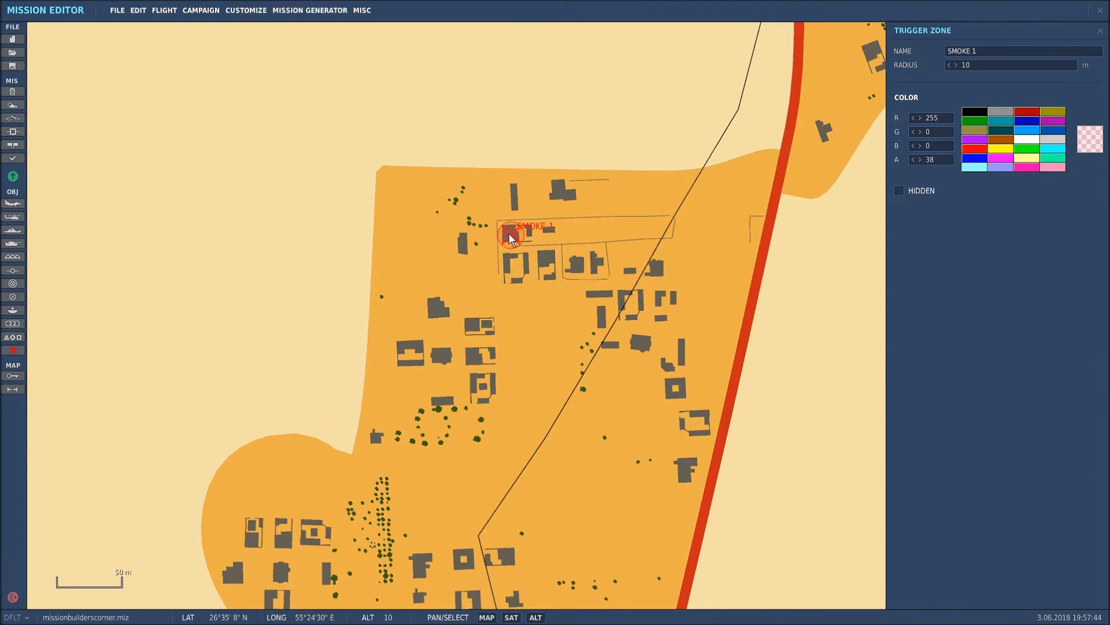
click(537, 304)
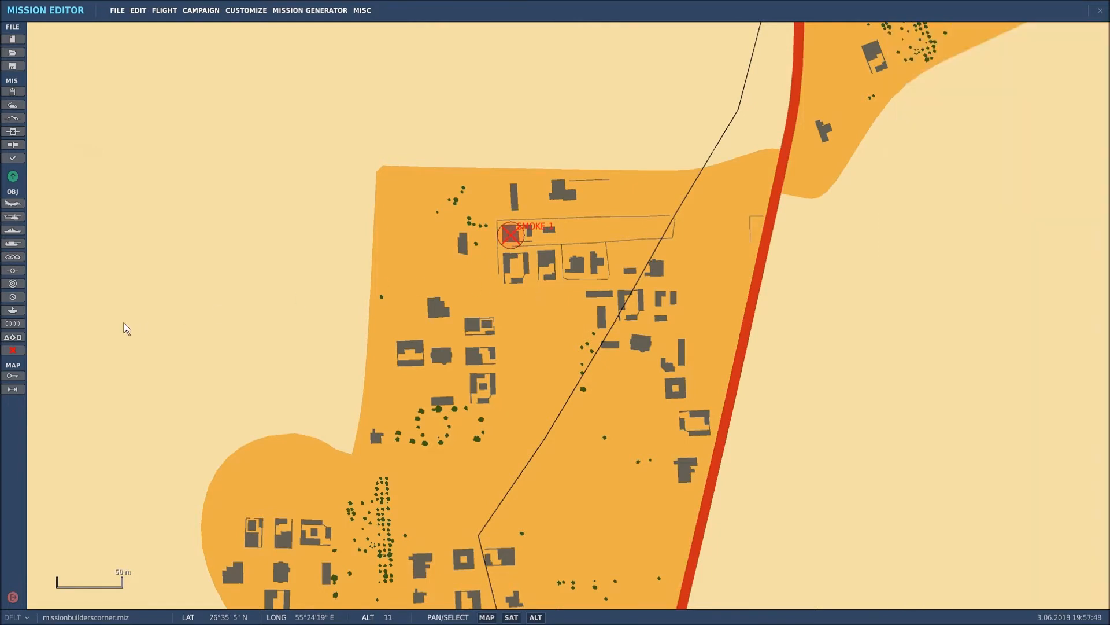
Step: Create a red trigger zone named SMOKE2 with a 10 m radius and place it on a building southeast of SMOKE 1
click(20, 298)
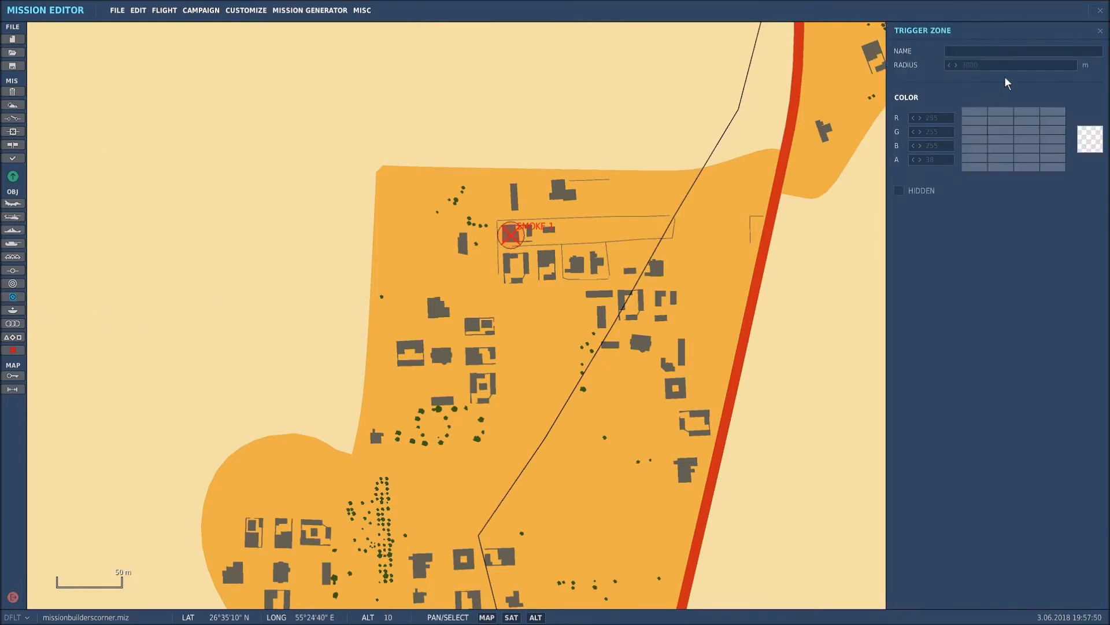
click(605, 321)
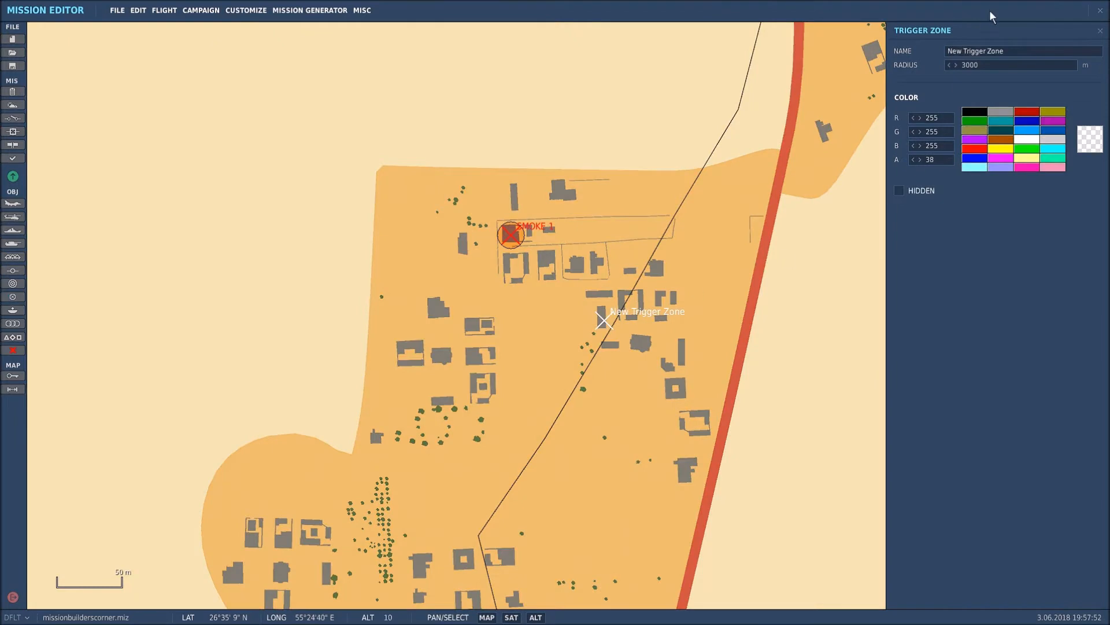
text(SMOKE2)
click(977, 65)
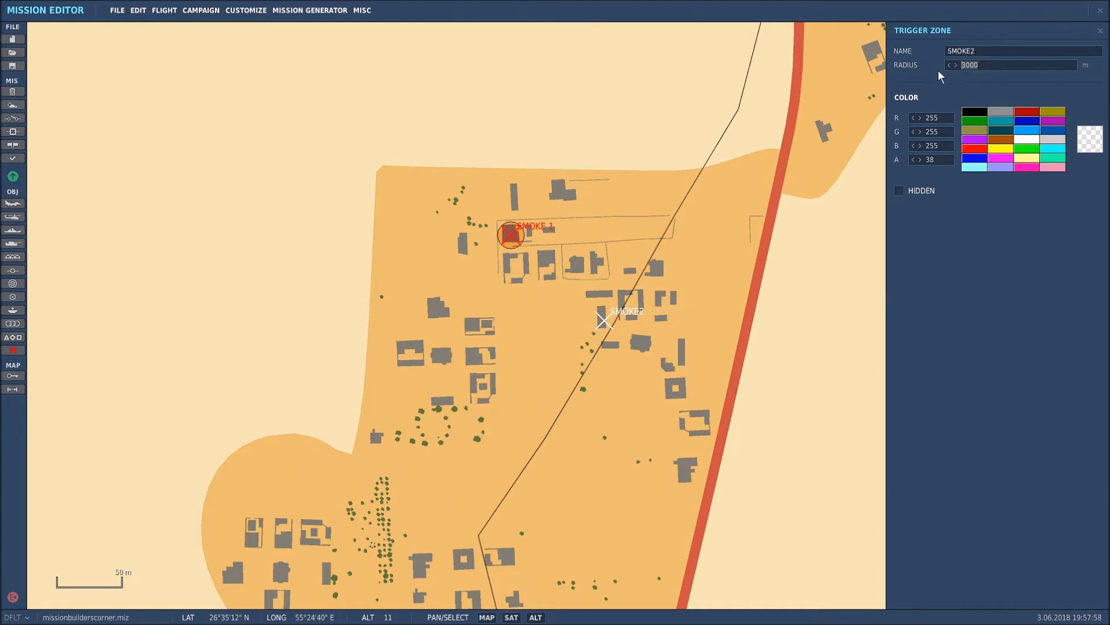
text(10)
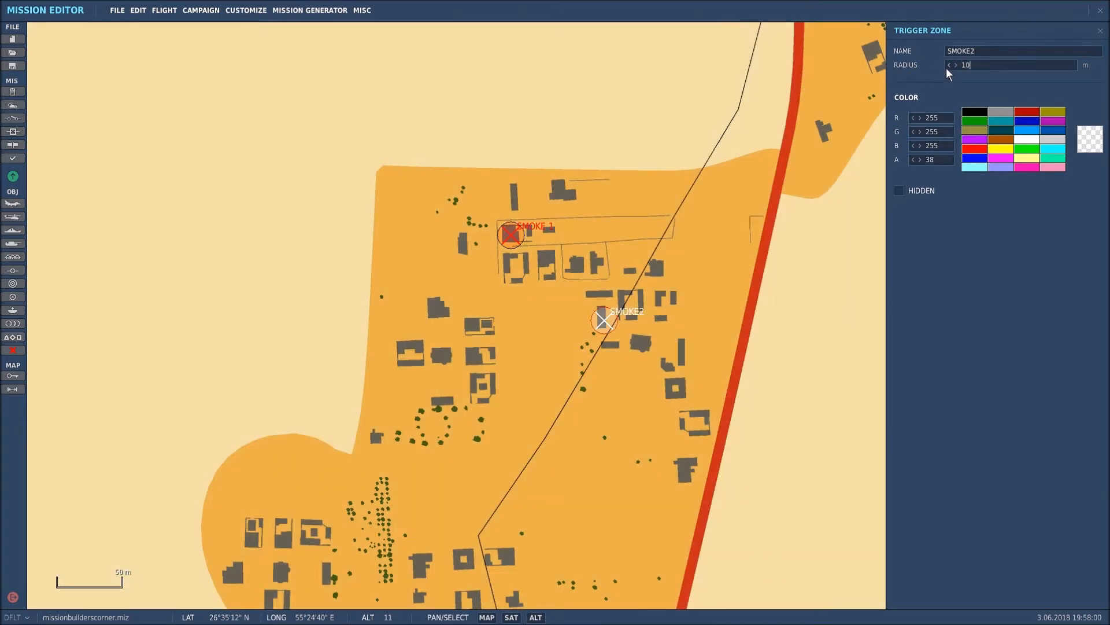
click(977, 149)
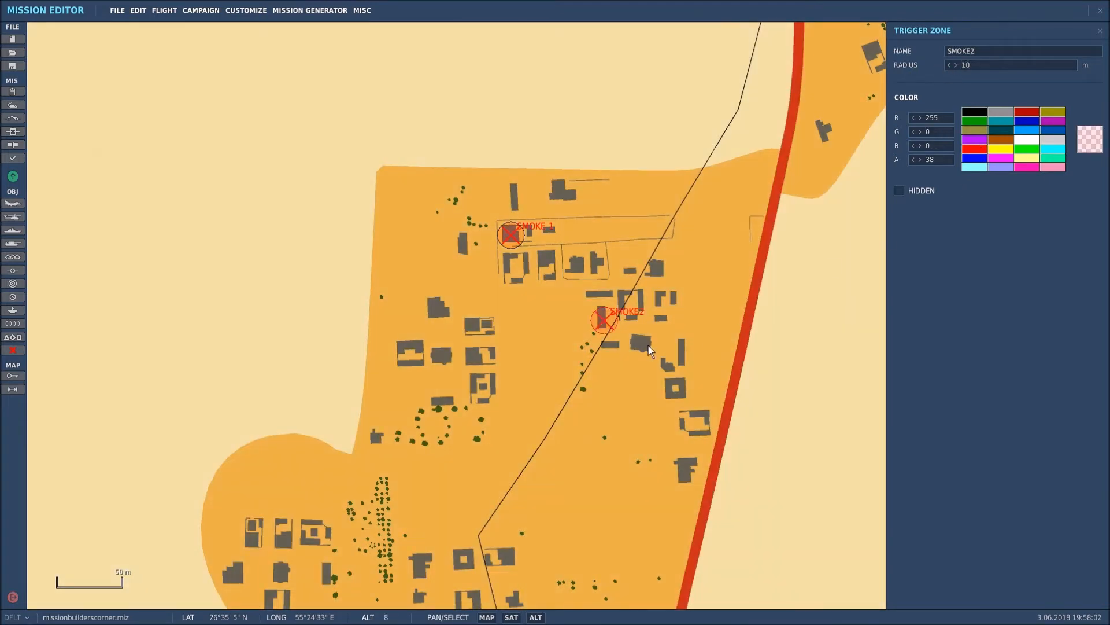
drag(605, 324, 547, 261)
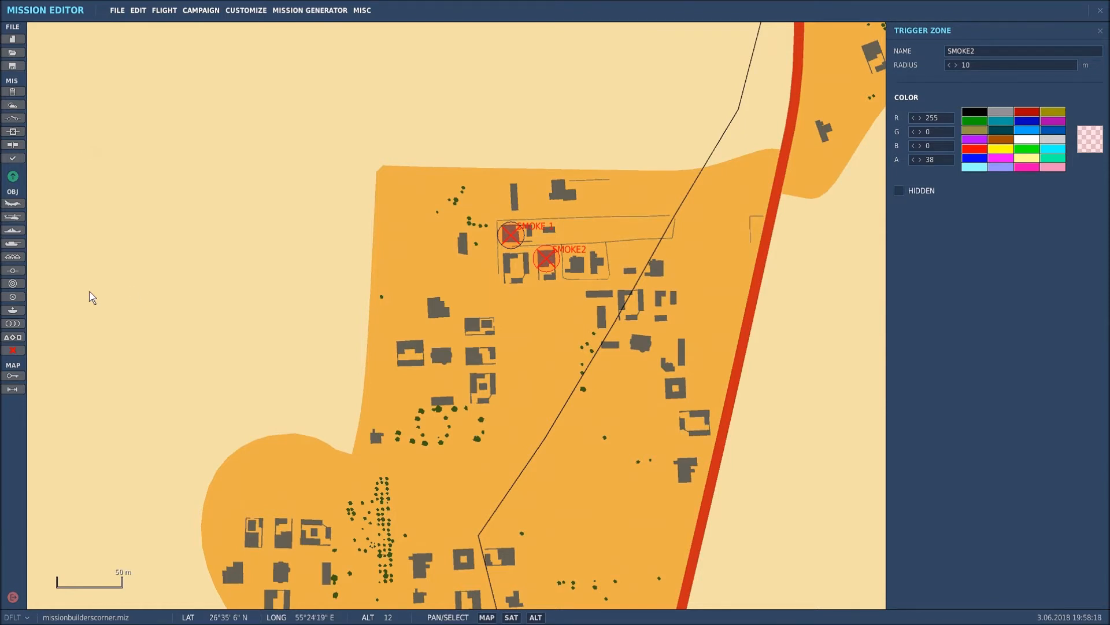
Step: Create a trigger zone named DESTSHELL with a 60 m radius and move it over the two smoke zones
click(14, 298)
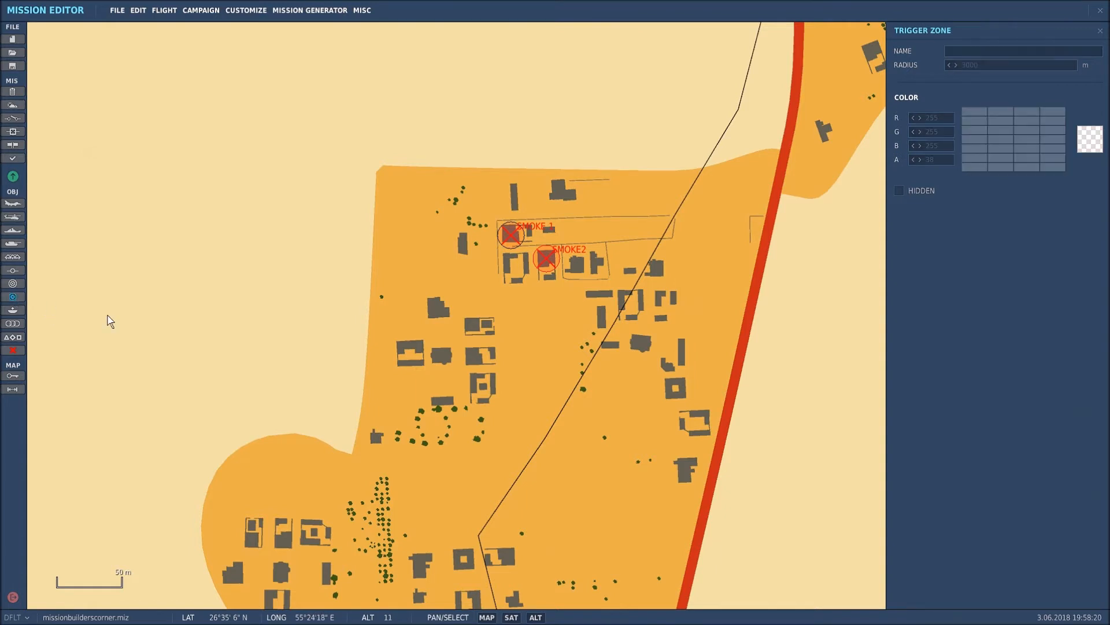
click(603, 186)
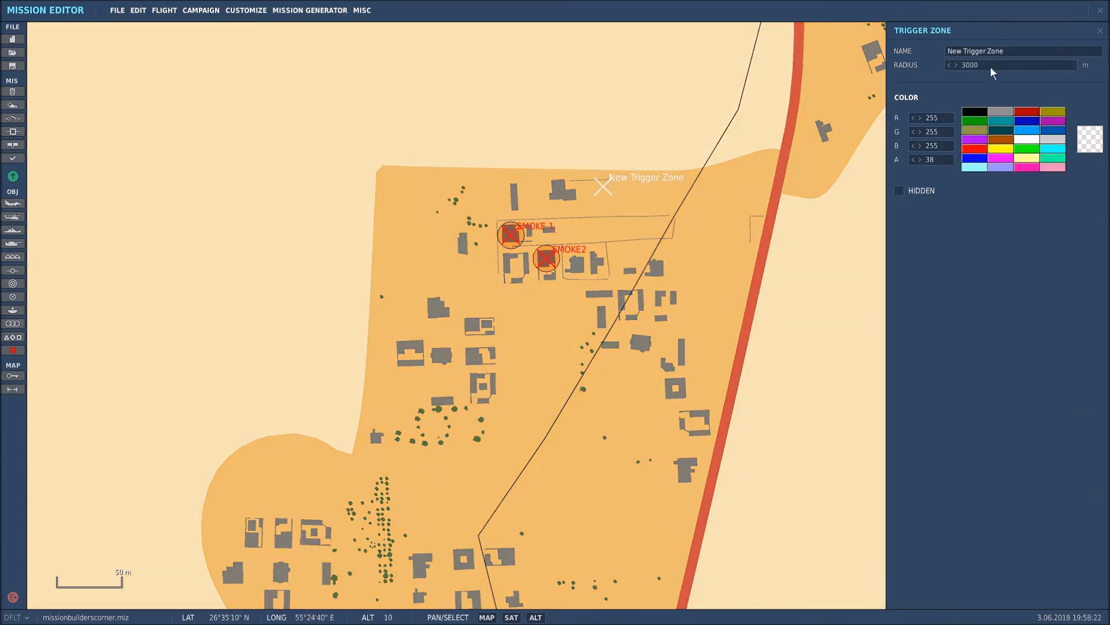
text(60)
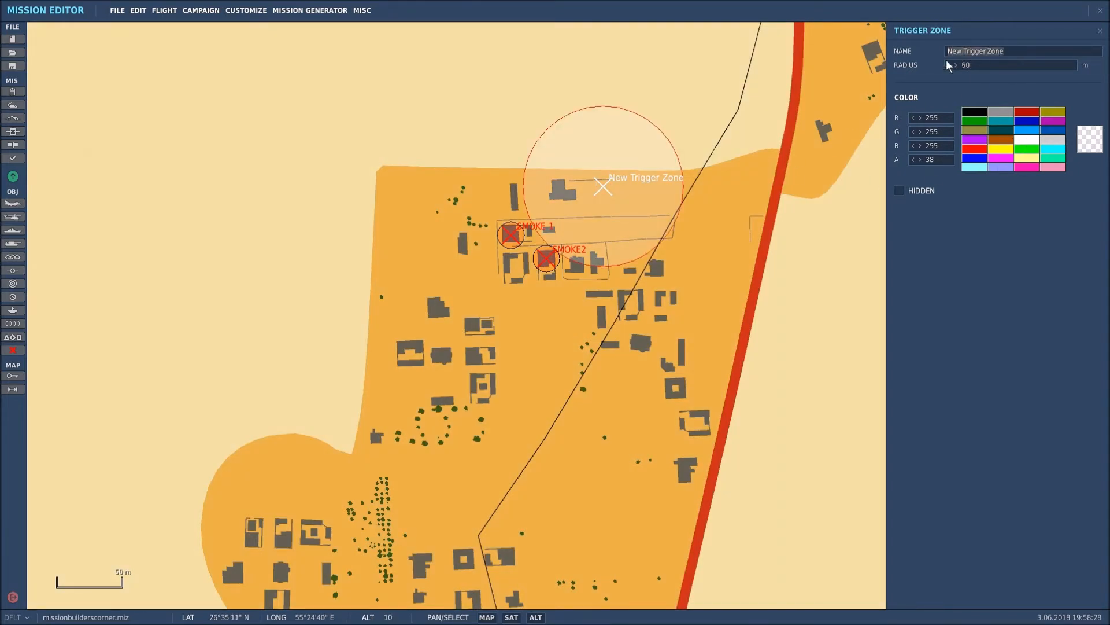
text(DESTSHELL)
click(678, 249)
drag(609, 192, 553, 238)
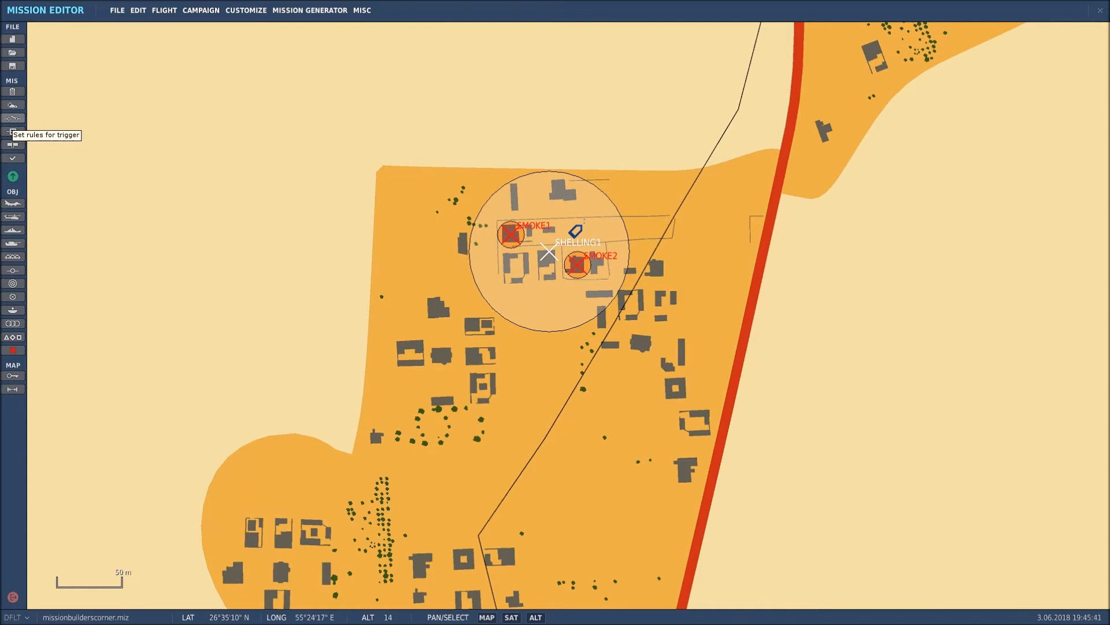
Step: Create a 1 ONCE mission trigger with the comment "shelling"
click(12, 118)
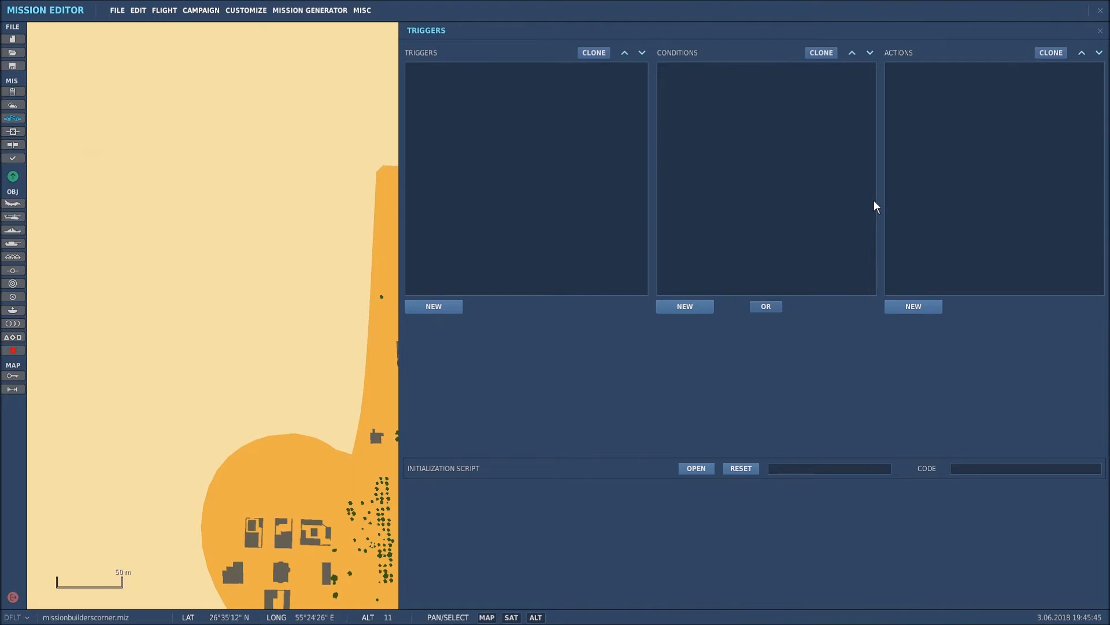
click(429, 312)
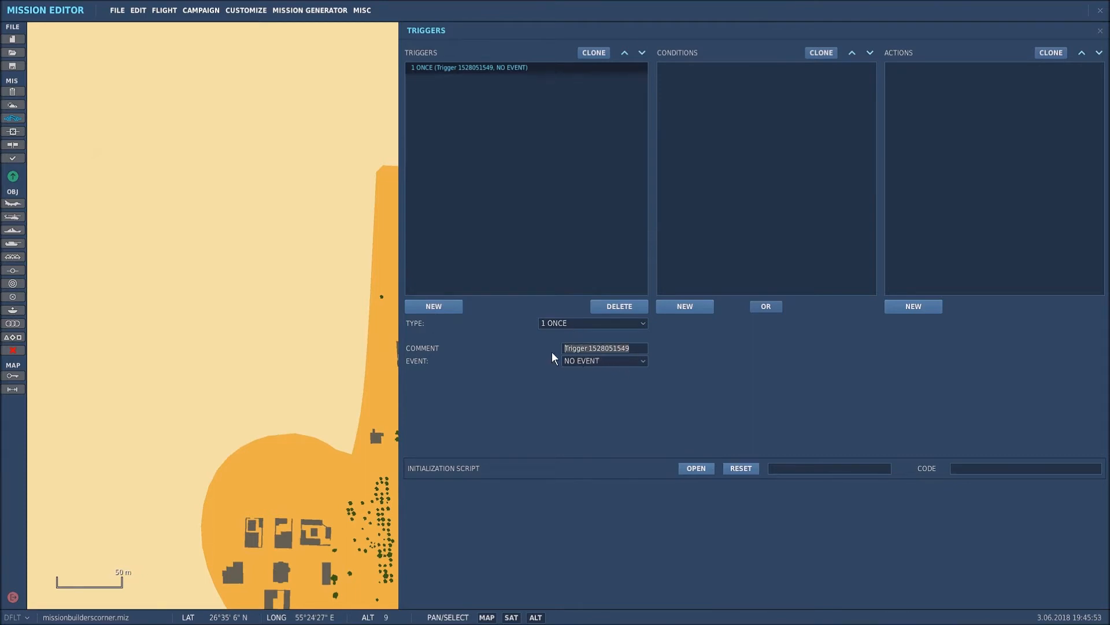
text(shel)
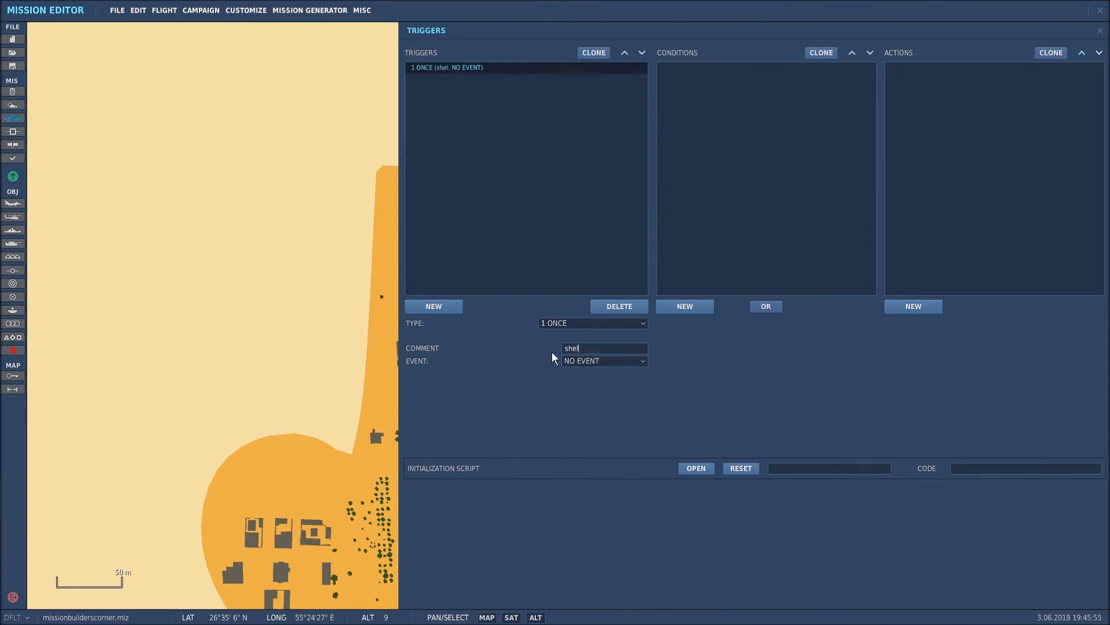
text(ling)
Step: Give the shelling trigger a TIME MORE condition of 15 seconds
click(688, 311)
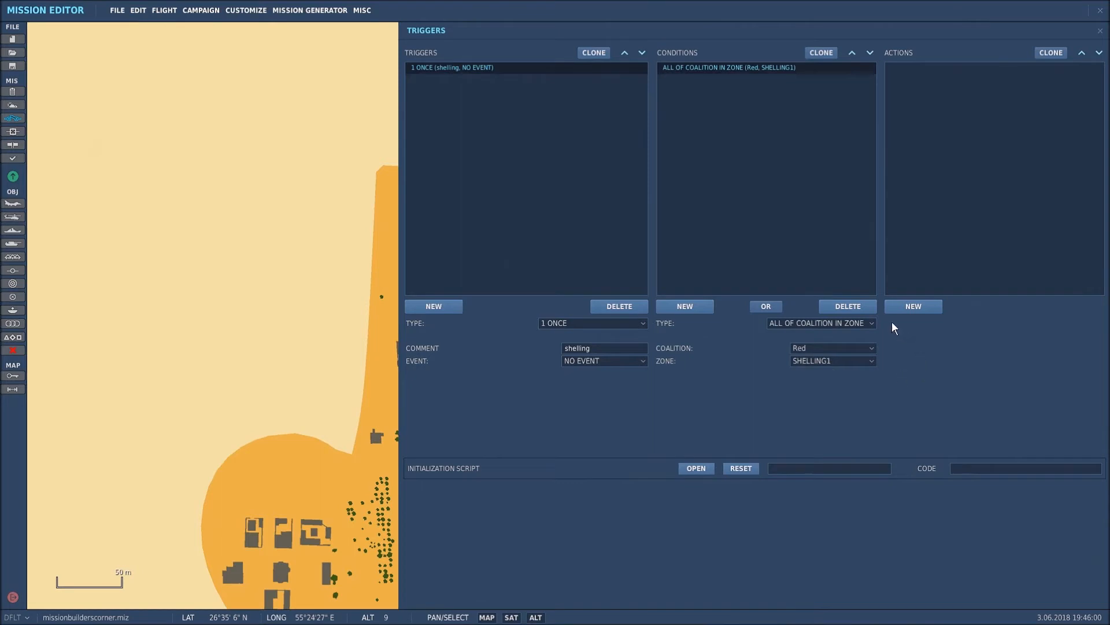
click(872, 325)
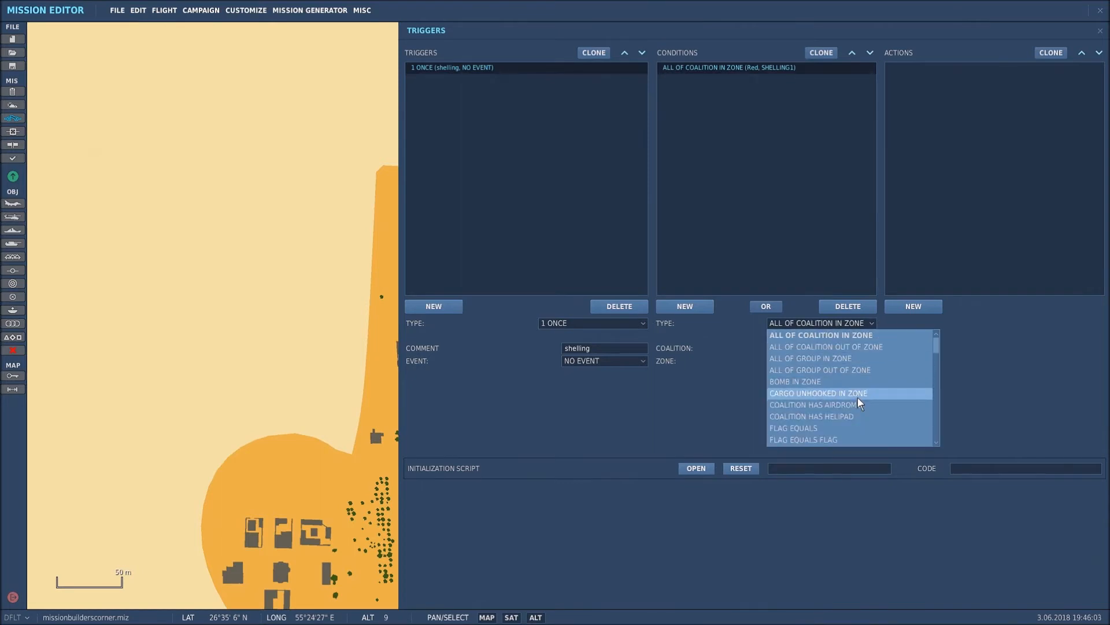
scroll(849, 390, down, 6)
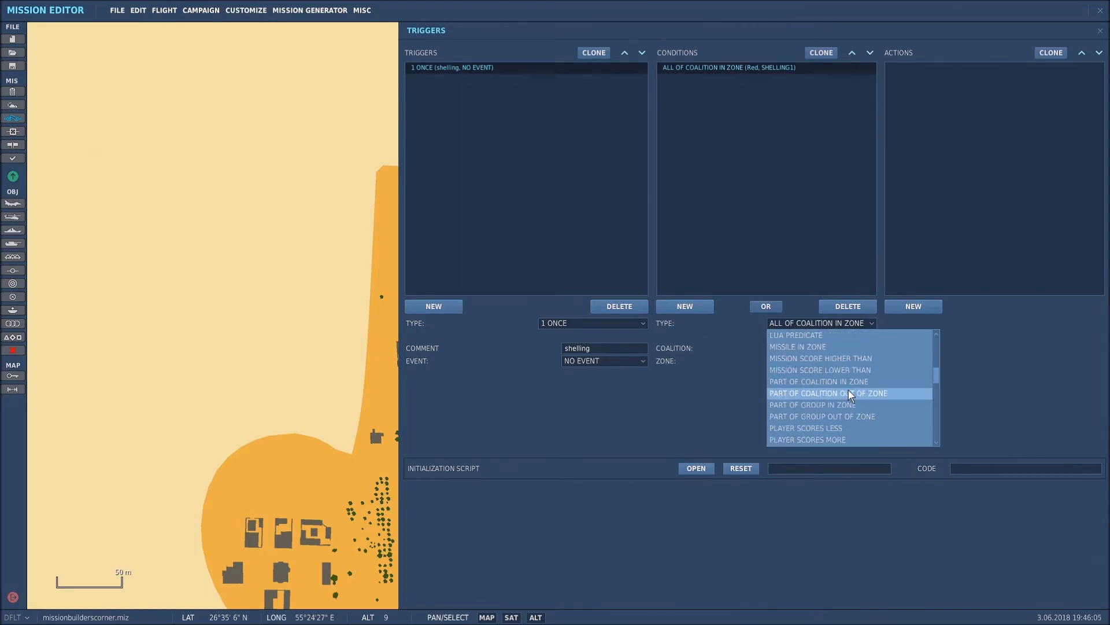
scroll(848, 390, down, 2)
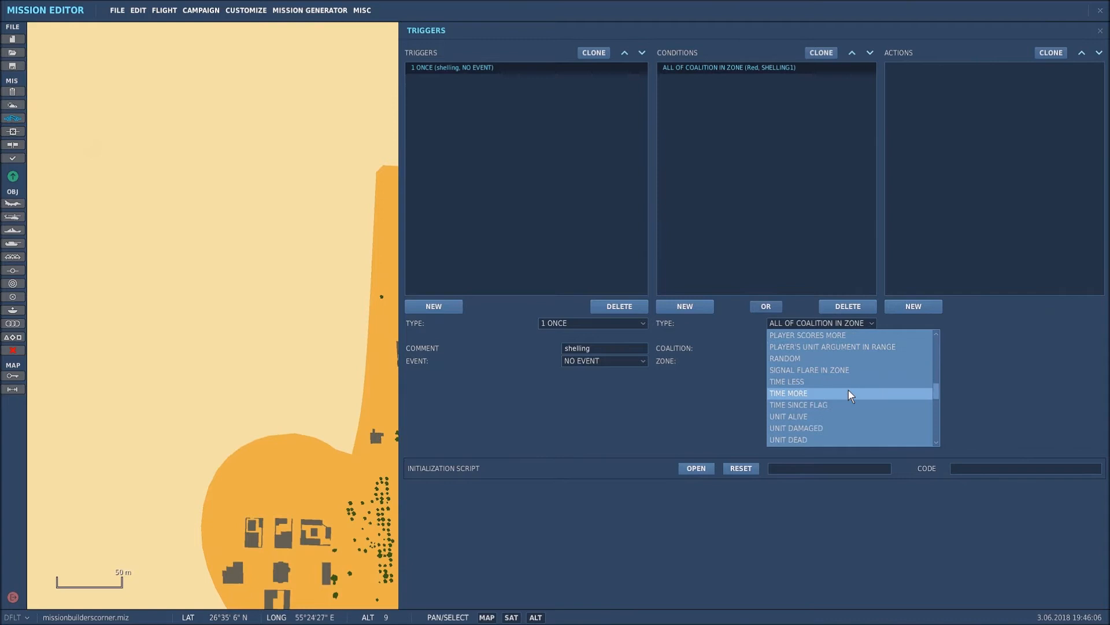
click(800, 393)
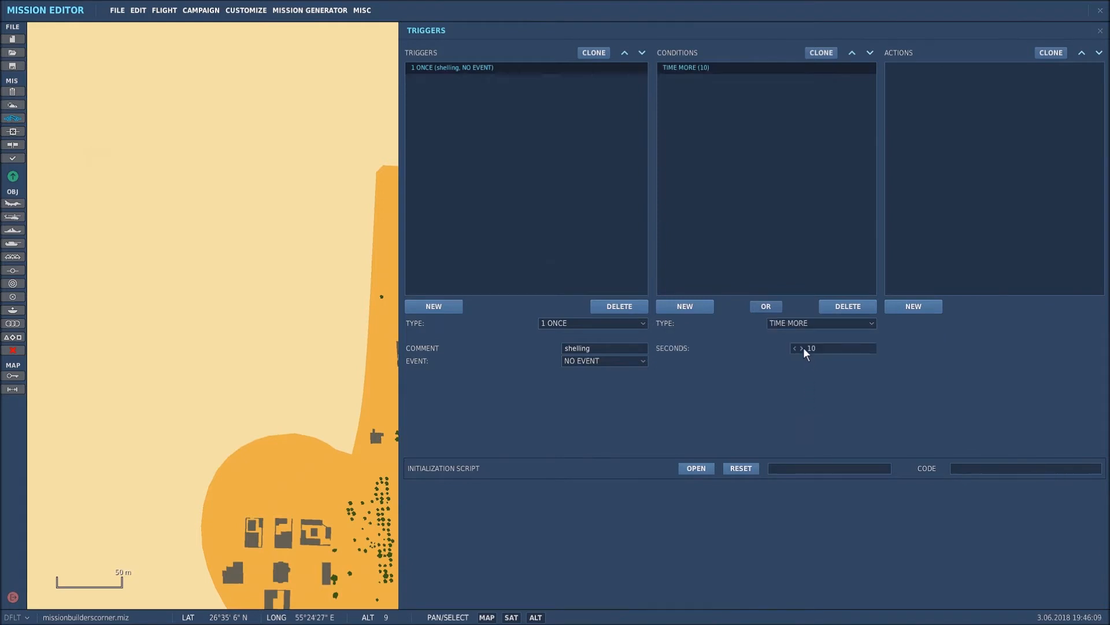
text(5)
Step: Add a SHELLING ZONE action on zone SHELLING1 to the shelling trigger, with a shells count of 30
click(917, 307)
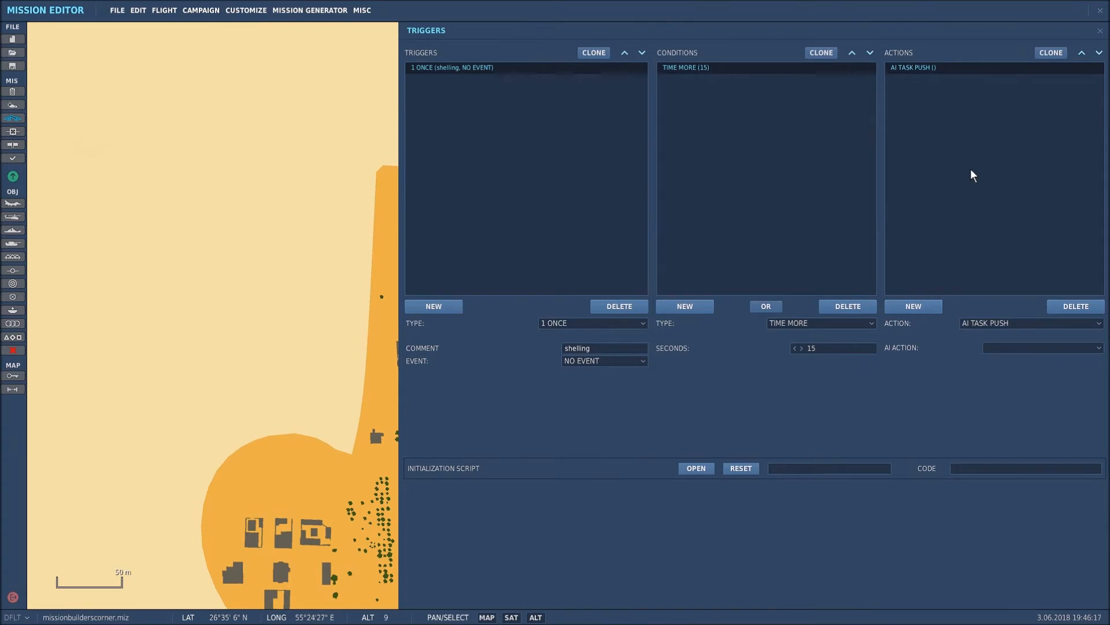
click(1100, 323)
scroll(1009, 384, down, 15)
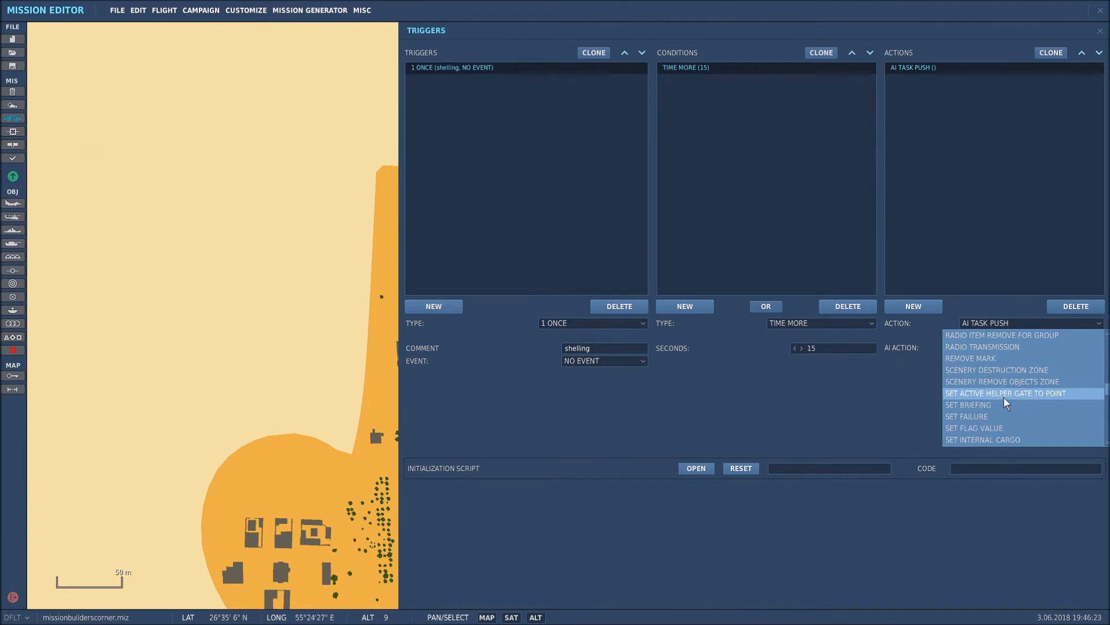
scroll(1004, 397, down, 9)
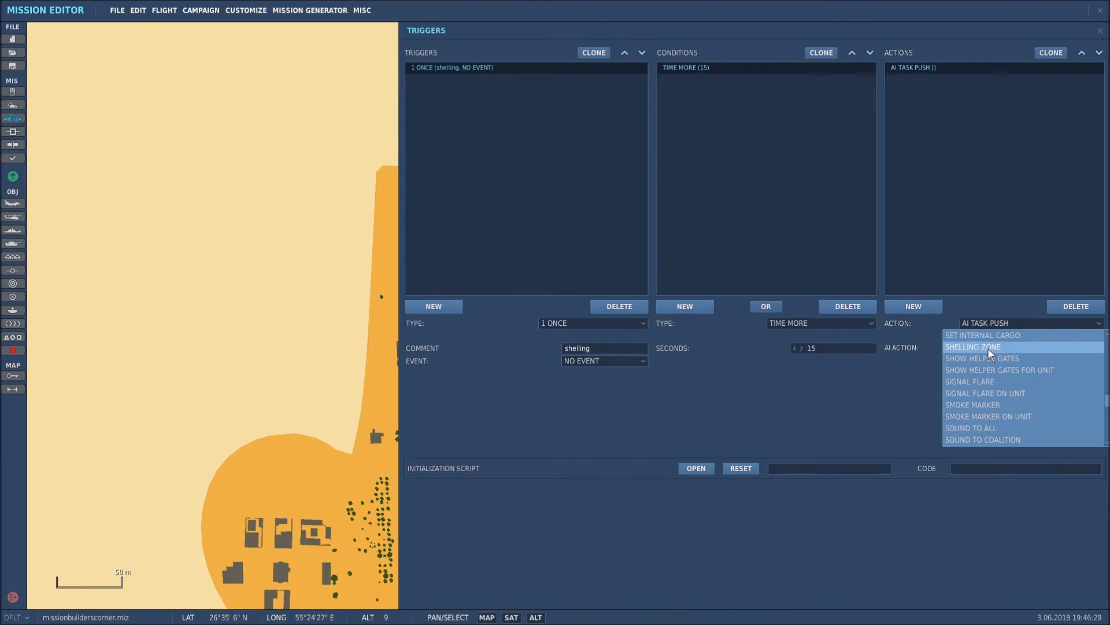
click(988, 348)
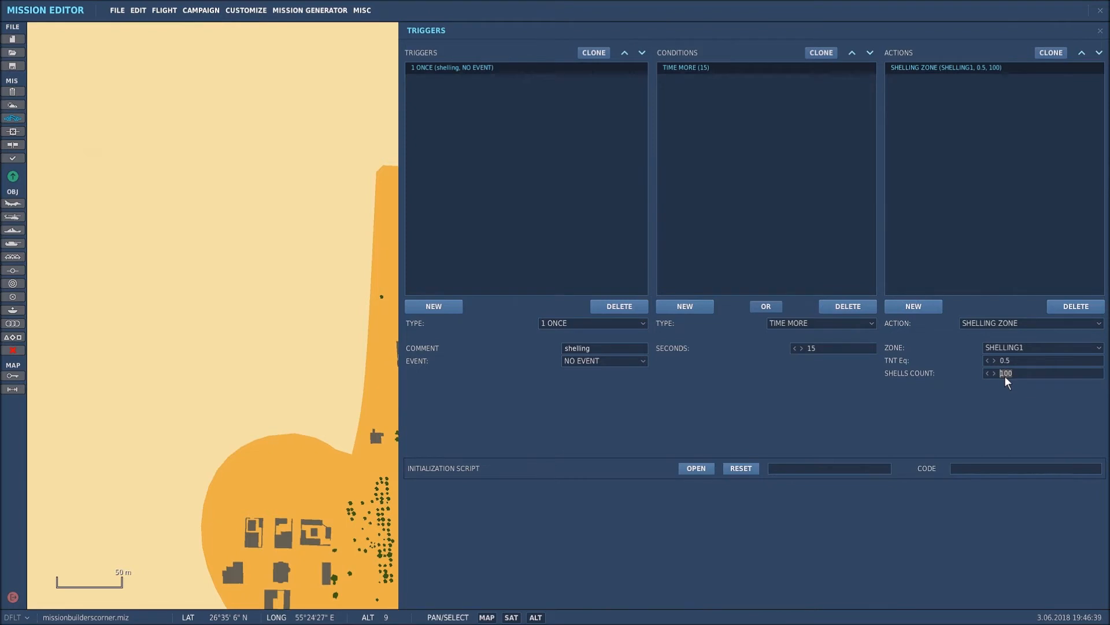
text(30)
Step: Create a 1 ONCE trigger commented "destroy" with a TIME MORE condition of 20 seconds
click(448, 305)
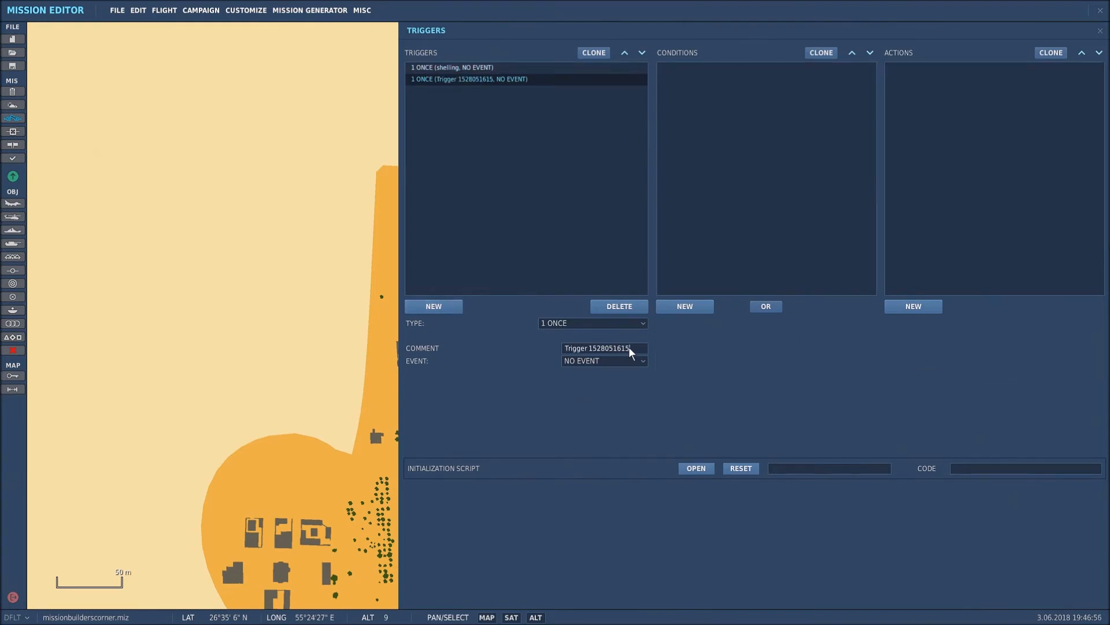
text(destroy)
click(693, 307)
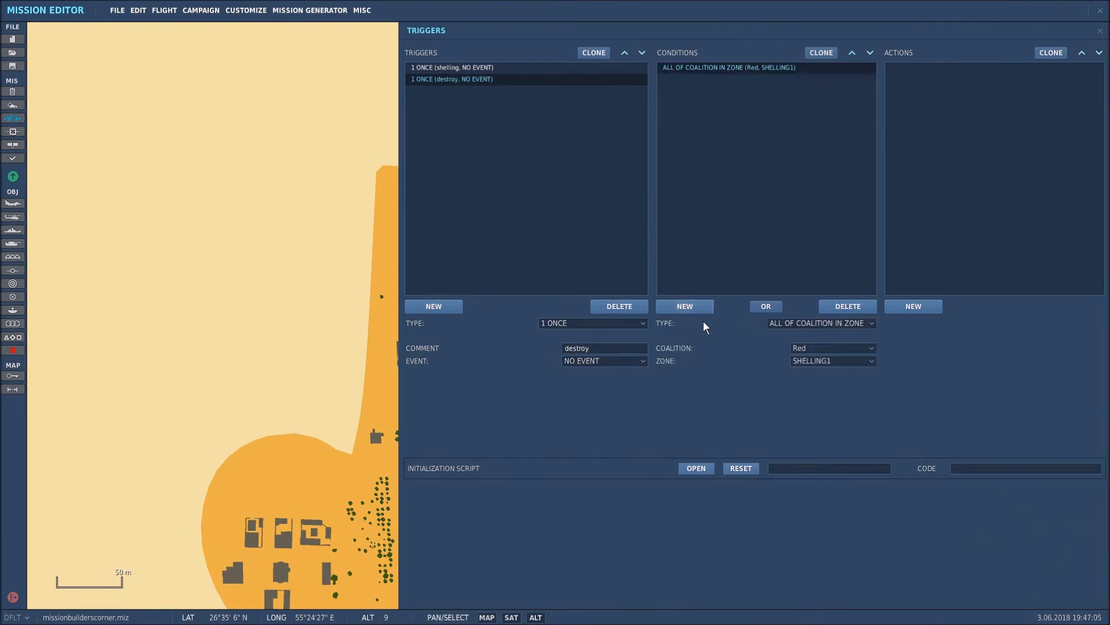
click(872, 324)
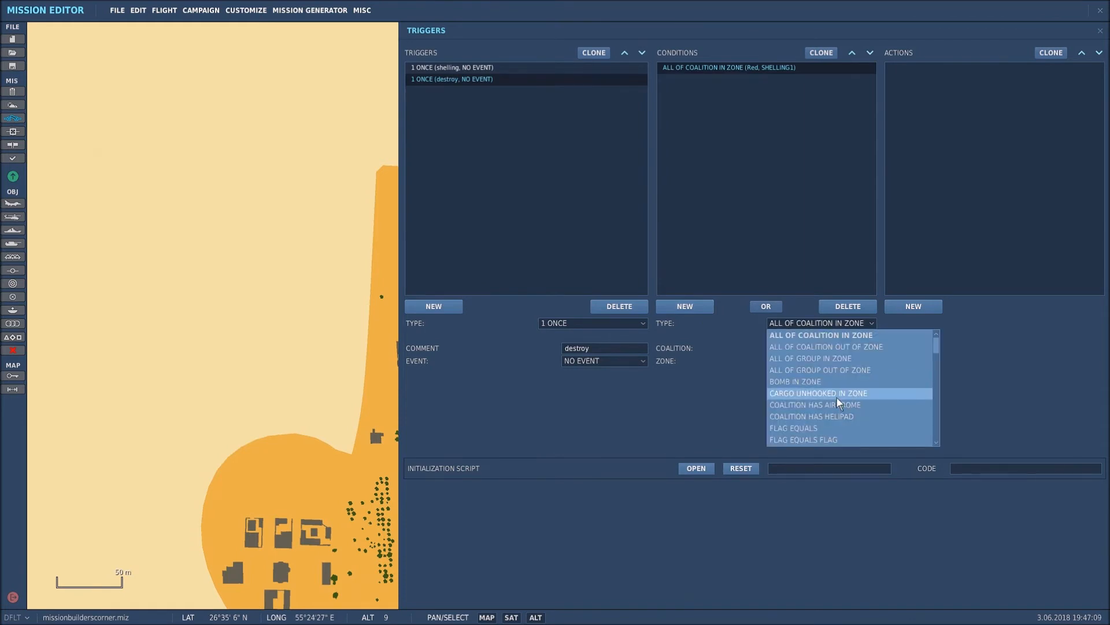
scroll(837, 397, down, 5)
scroll(837, 397, down, 5)
click(803, 394)
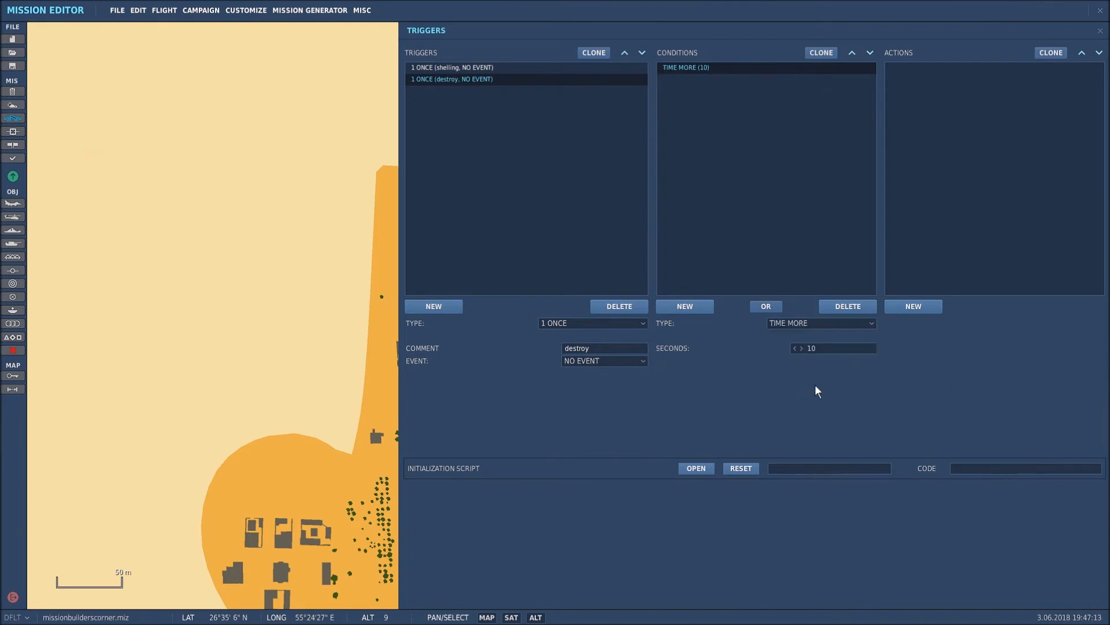
text(2)
Step: Add a SCENERY DESTRUCTION ZONE action on zone SHELLING1 to the destroy trigger, with a destruction level of 50%
click(921, 305)
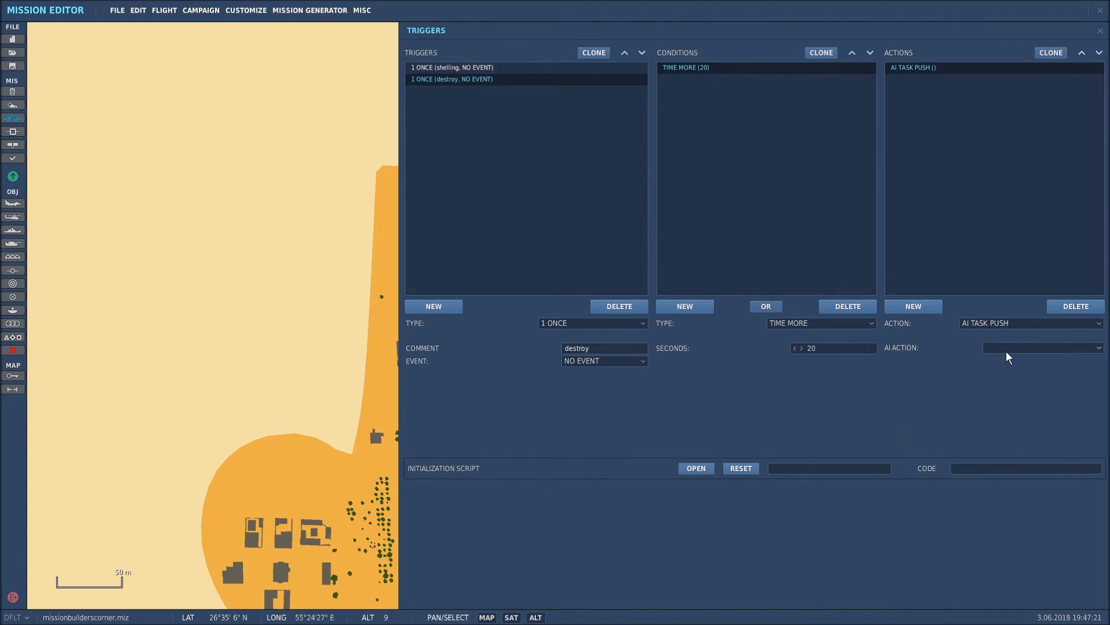
click(1100, 326)
scroll(1039, 391, down, 5)
scroll(1040, 391, down, 4)
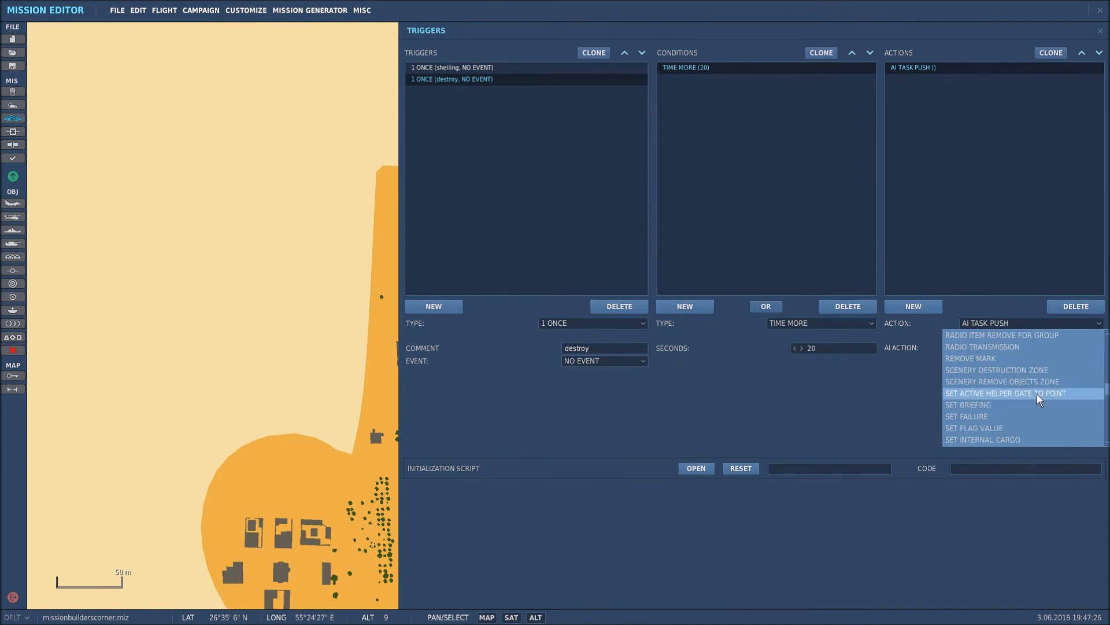
click(993, 373)
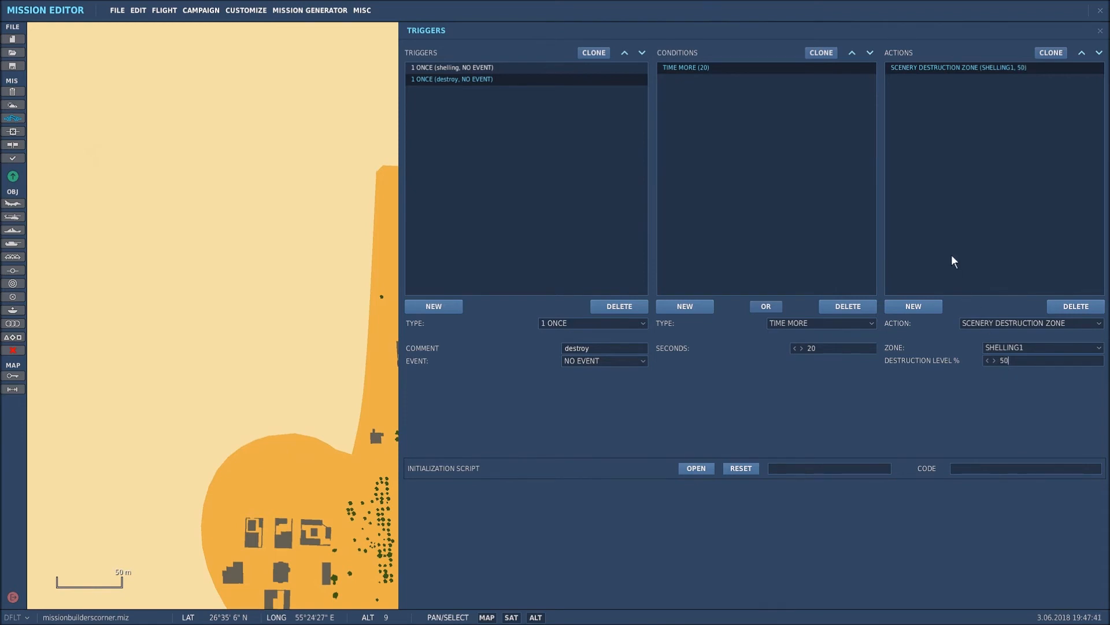
Step: Add an EFFECT - SMOKE action on zone SMOKE1 to the destroy trigger, with the small smoke and fire preset
click(926, 307)
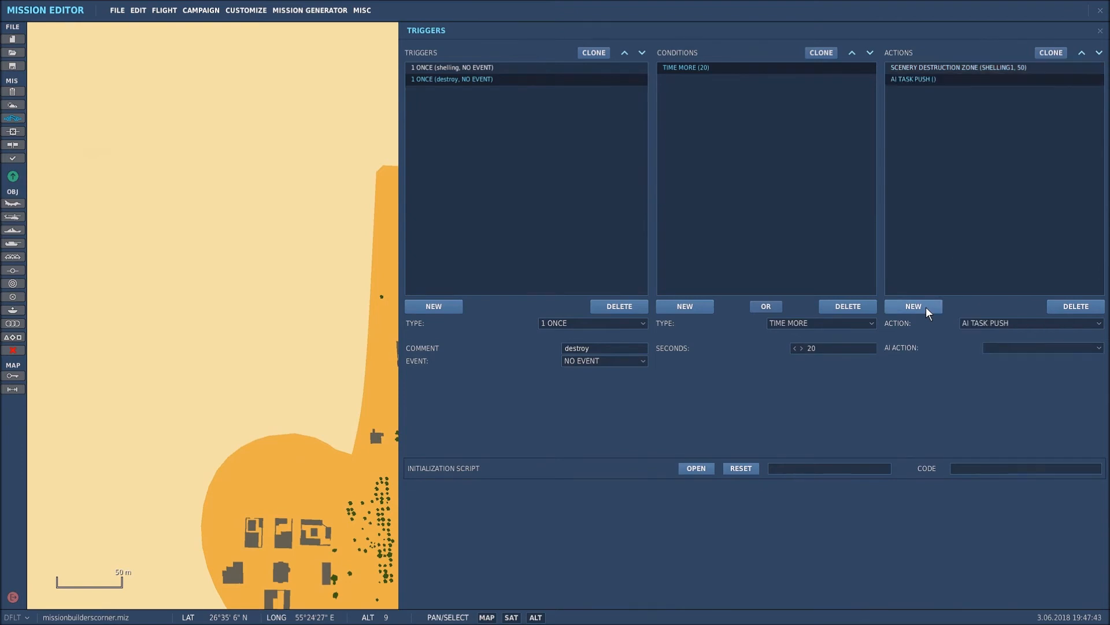
click(1099, 324)
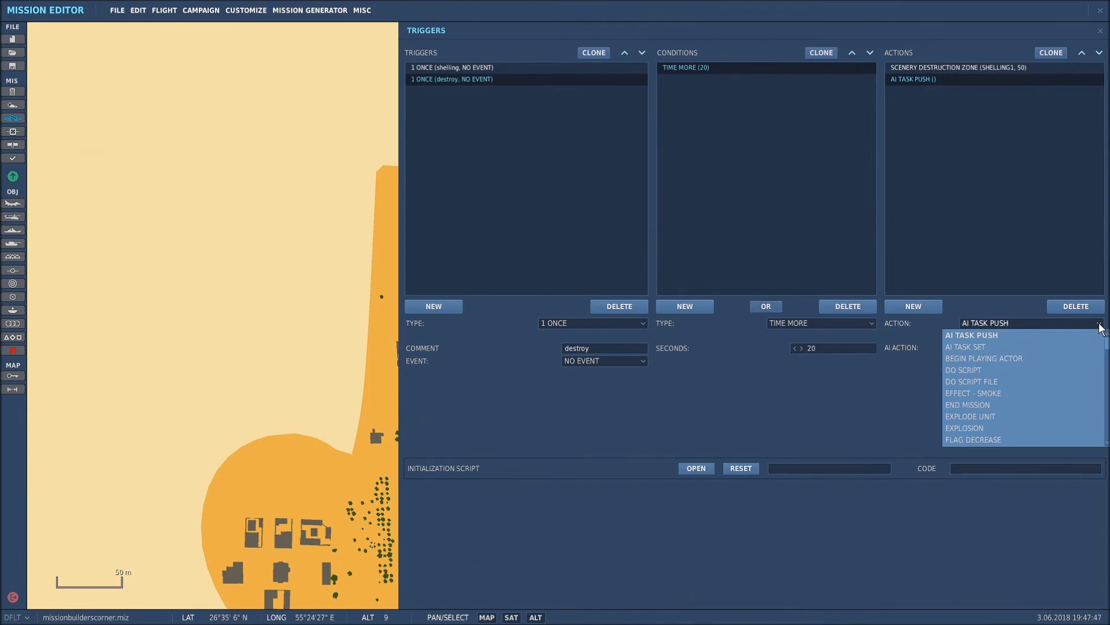
click(994, 394)
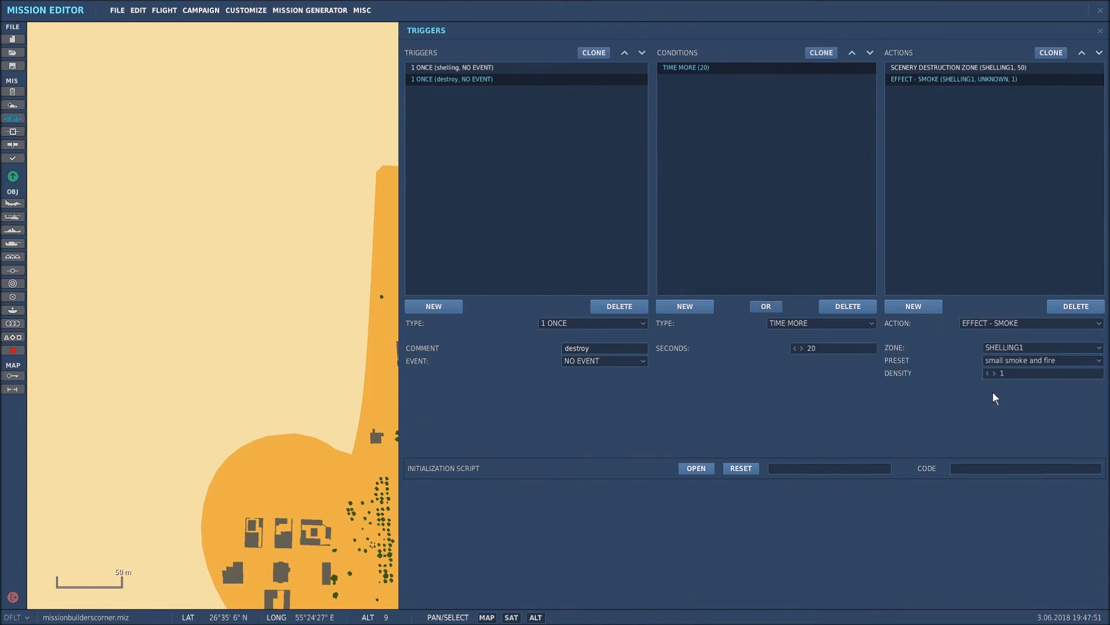
click(1099, 347)
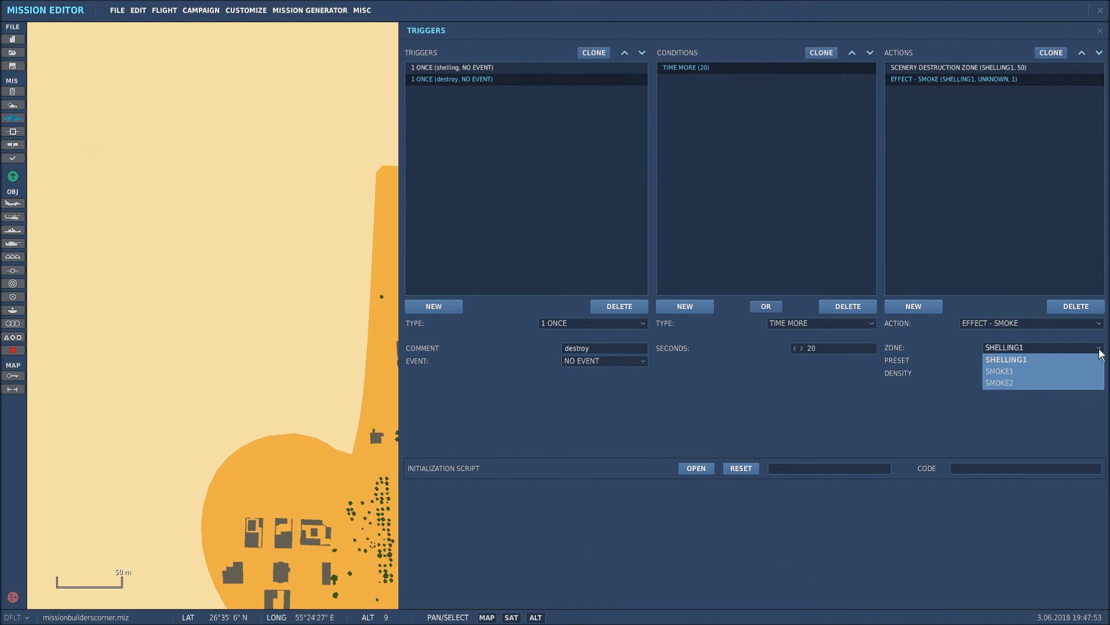
click(1009, 372)
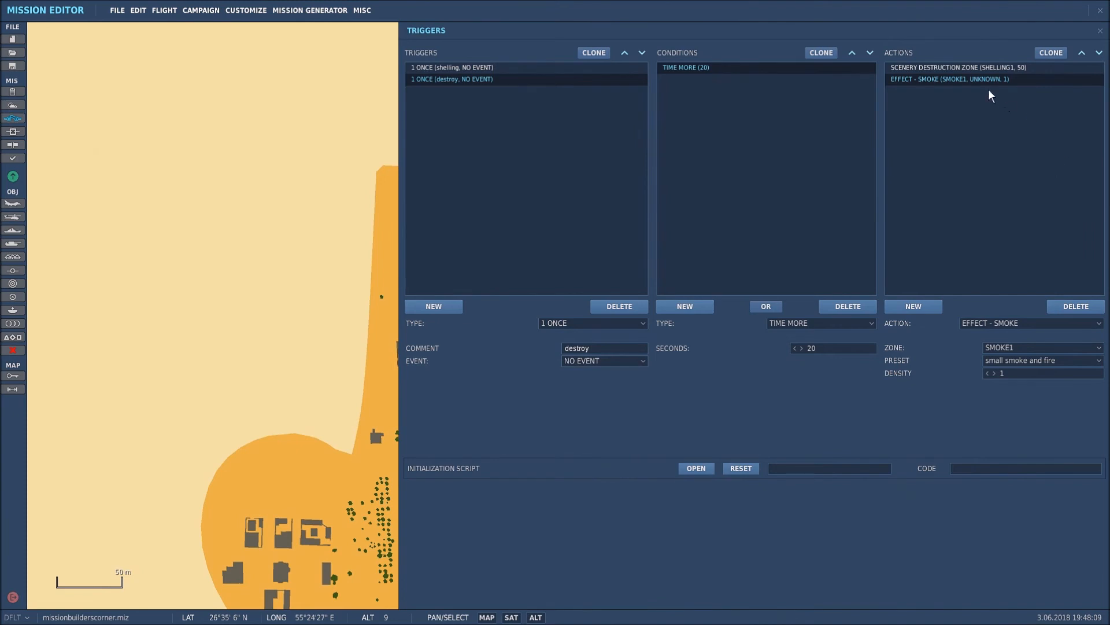
Step: Clone the SMOKE1 smoke action and set the copy to zone SMOKE2 with the small smoke preset
click(1050, 53)
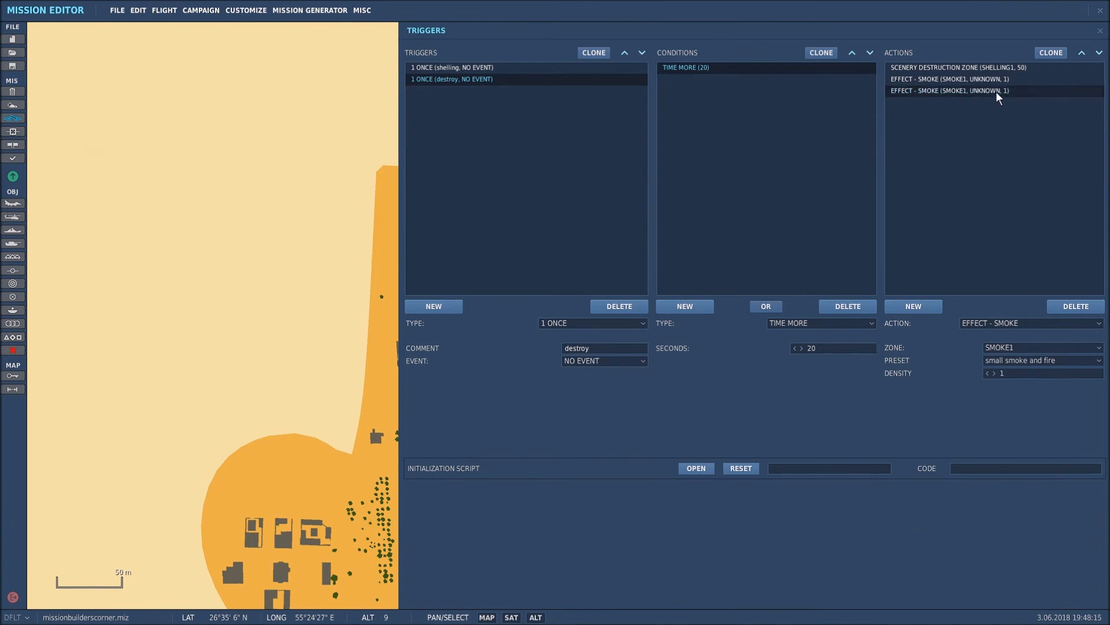
click(1098, 347)
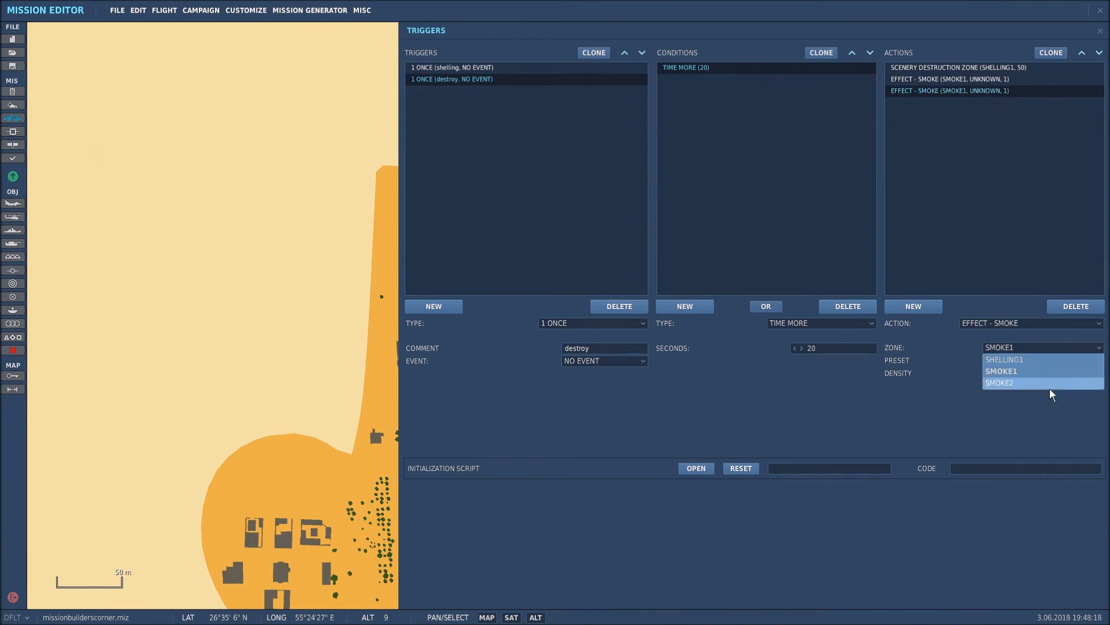
click(1009, 383)
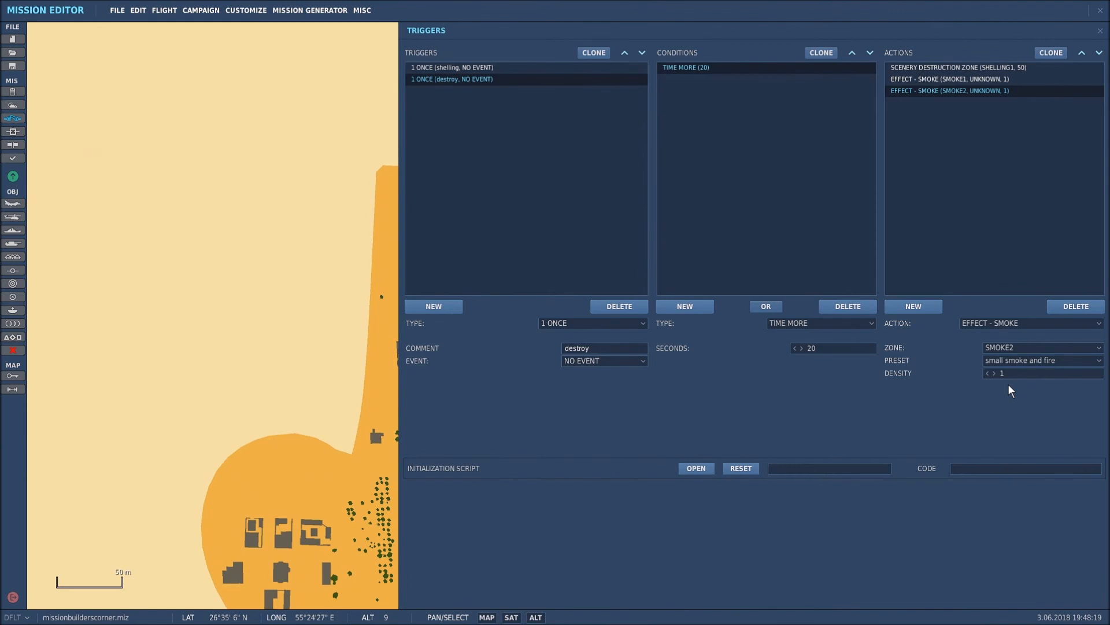
click(1098, 361)
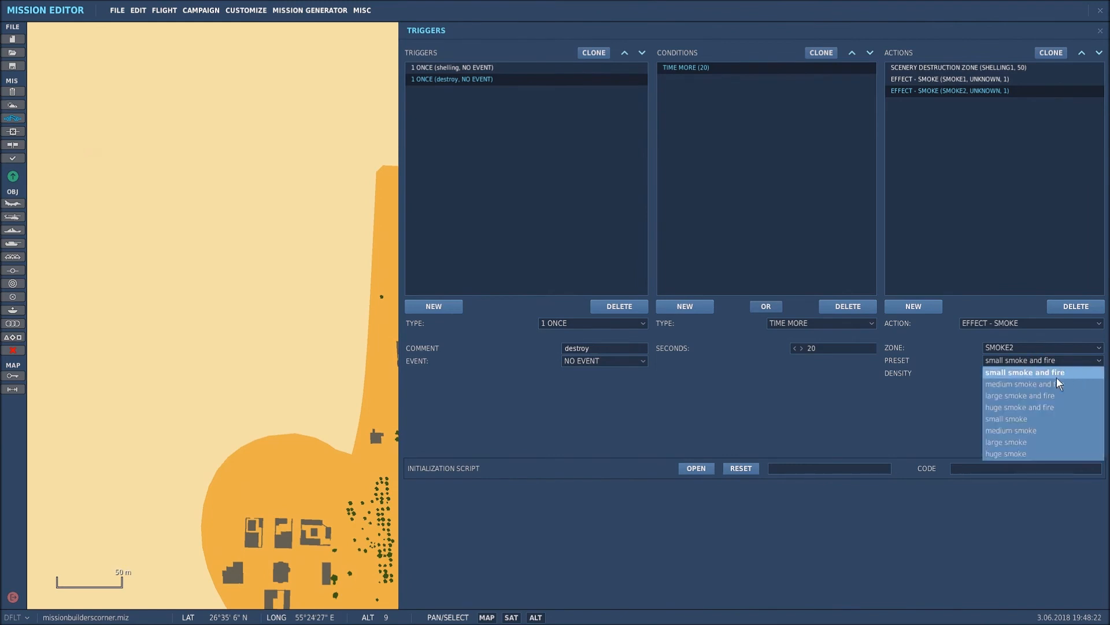
click(1018, 422)
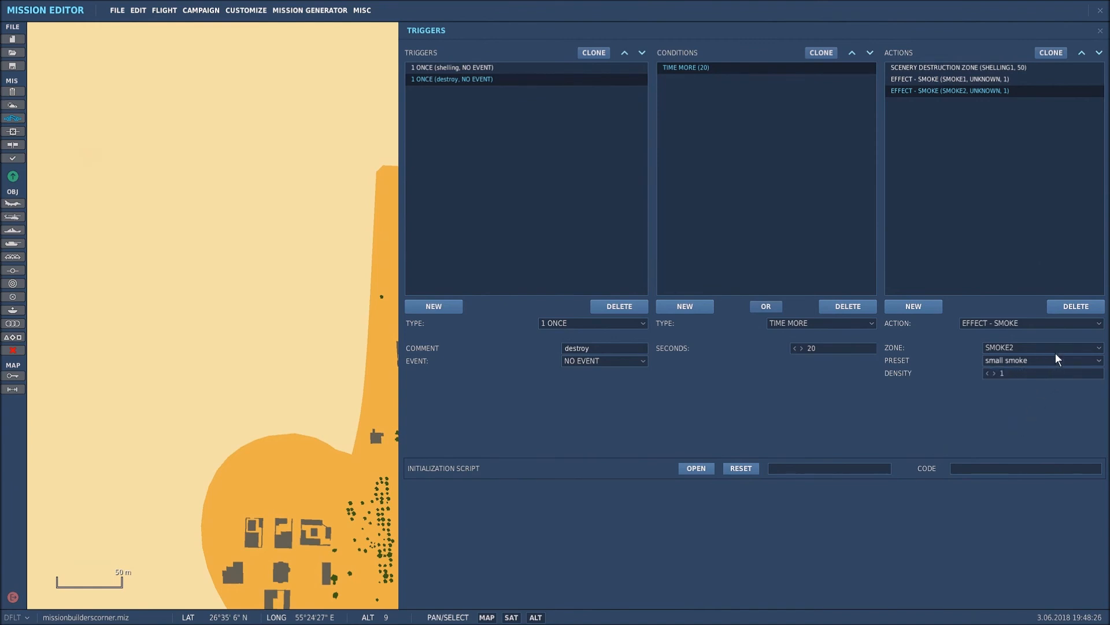
click(981, 227)
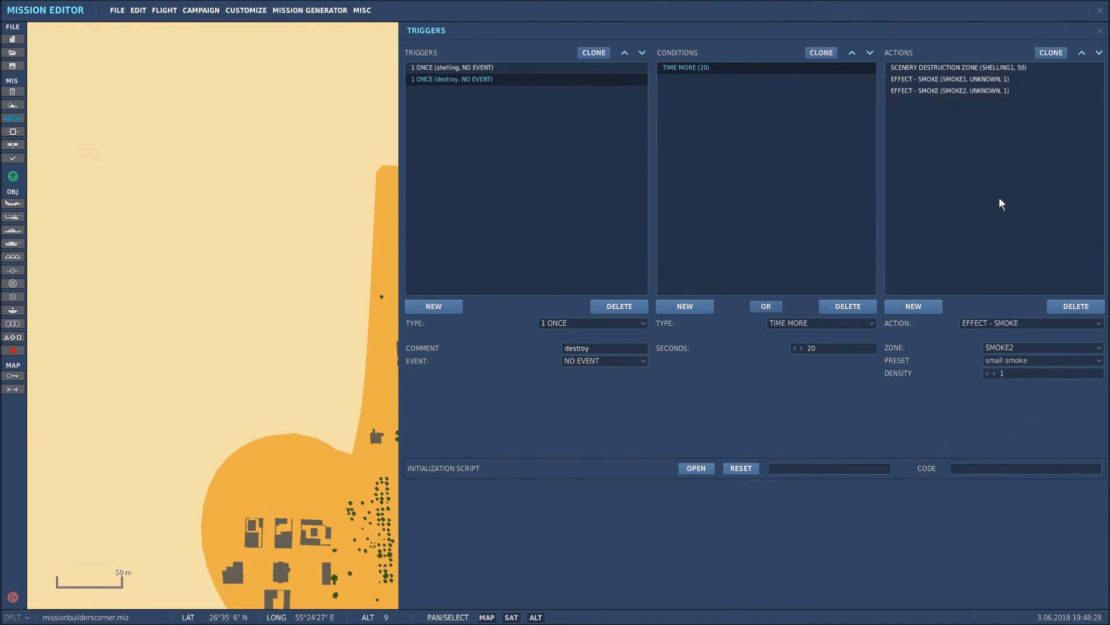